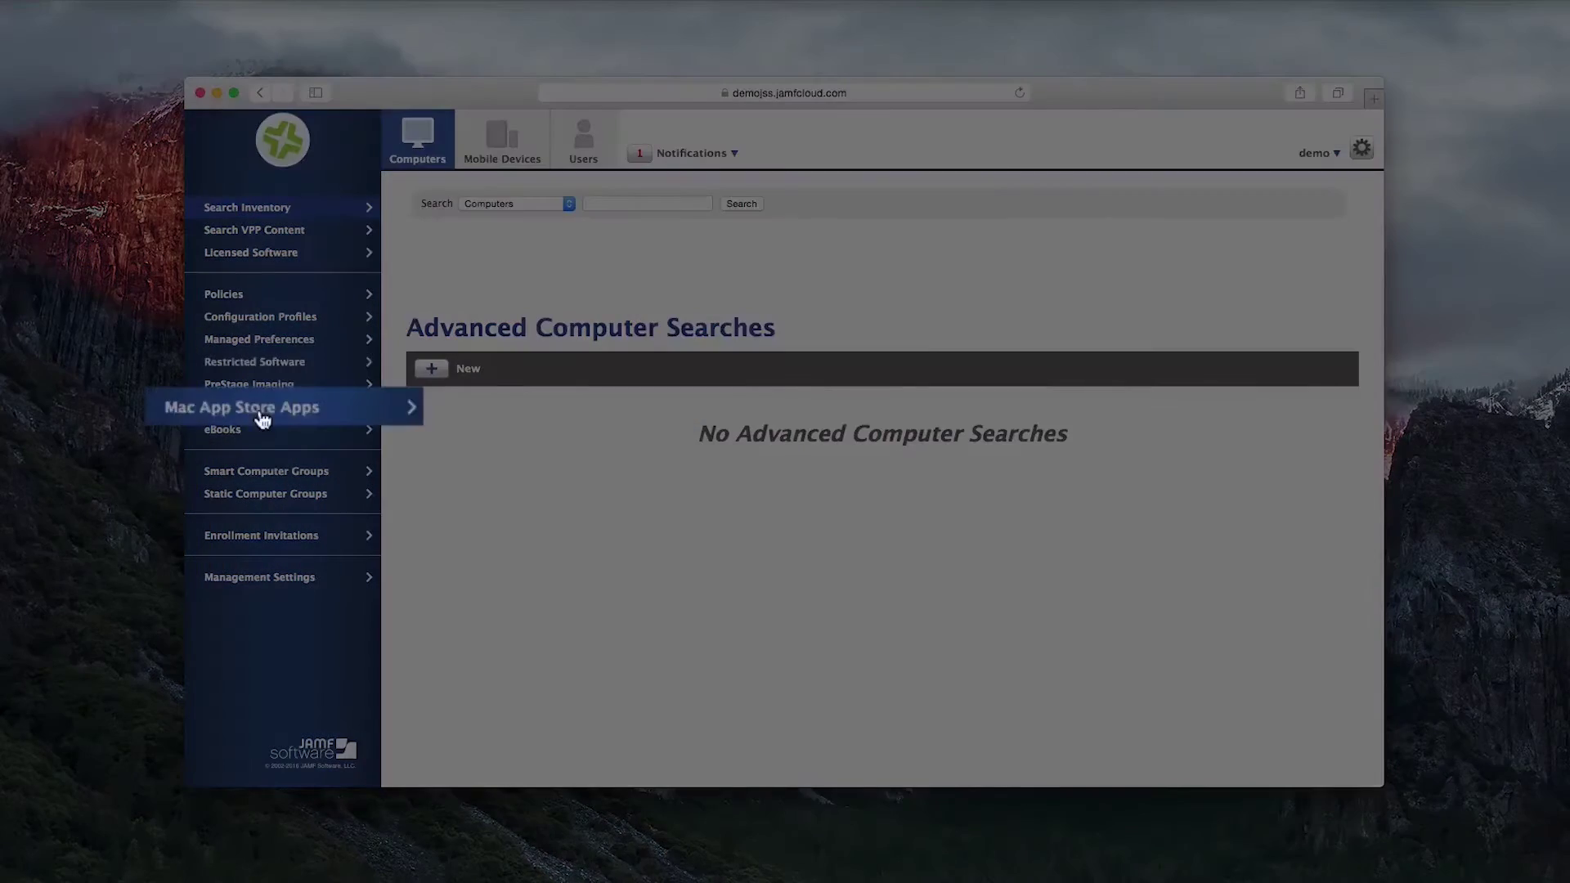
Step: Start a new Mac App Store app and search the App Store for slack
left_click(262, 417)
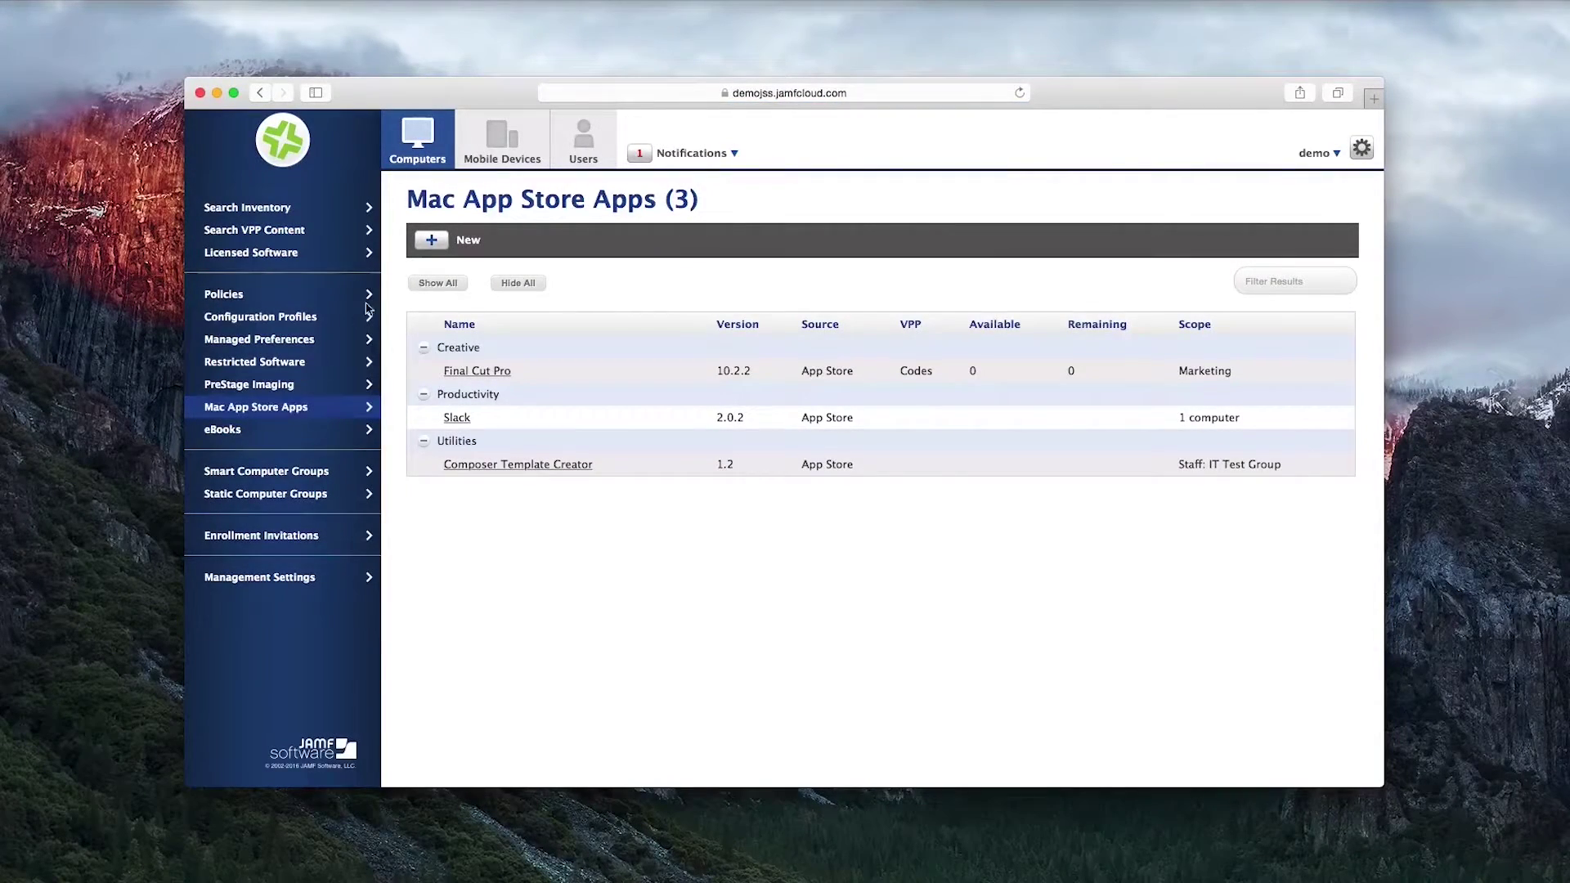
left_click(431, 239)
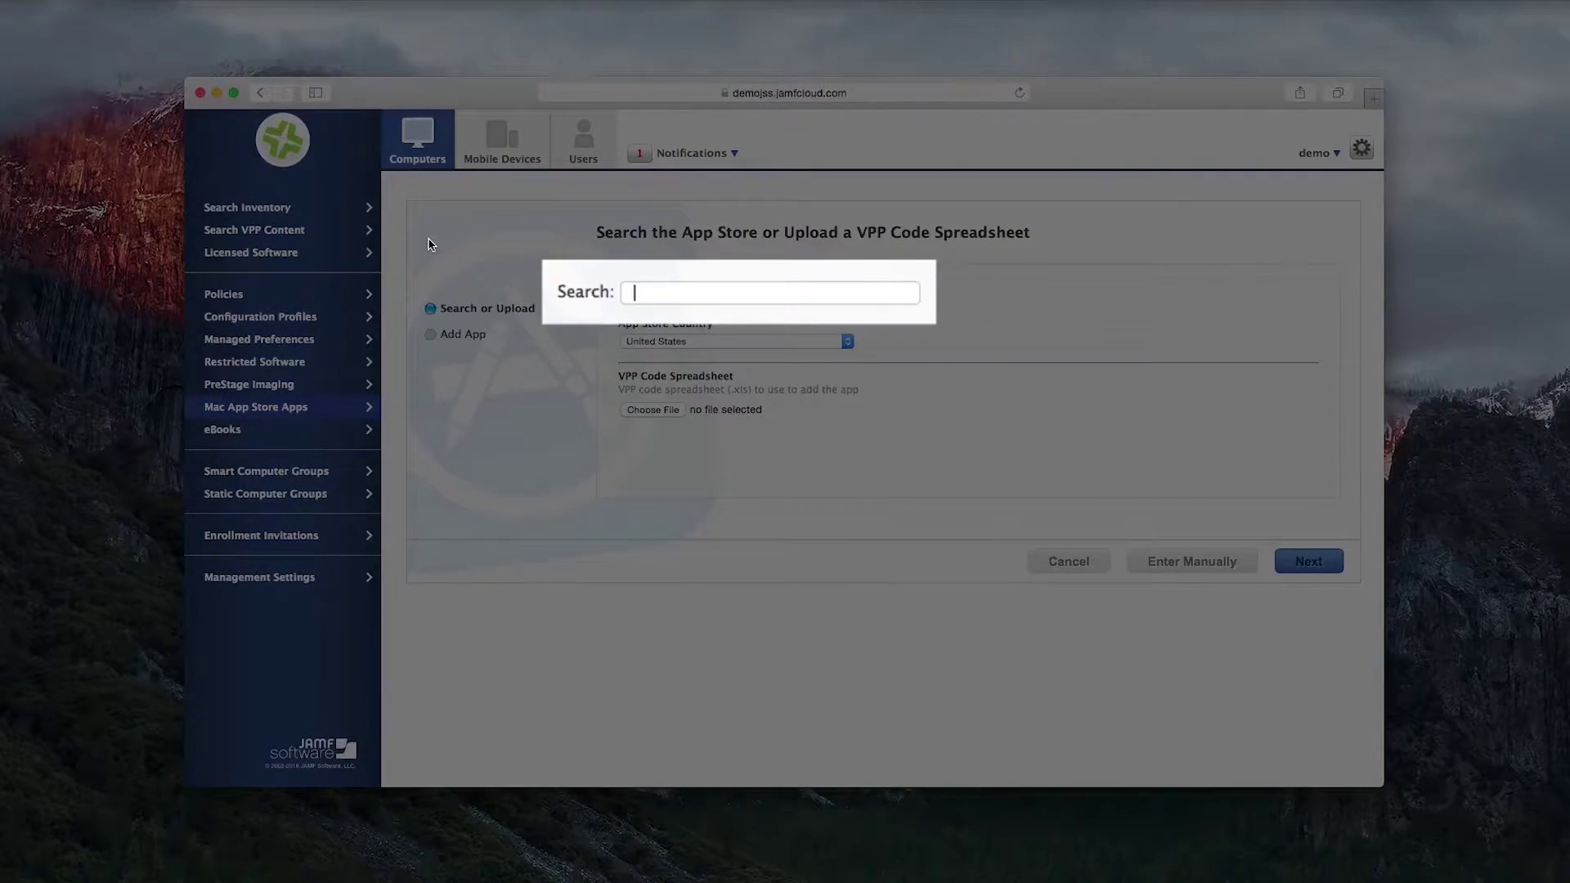
type("slack")
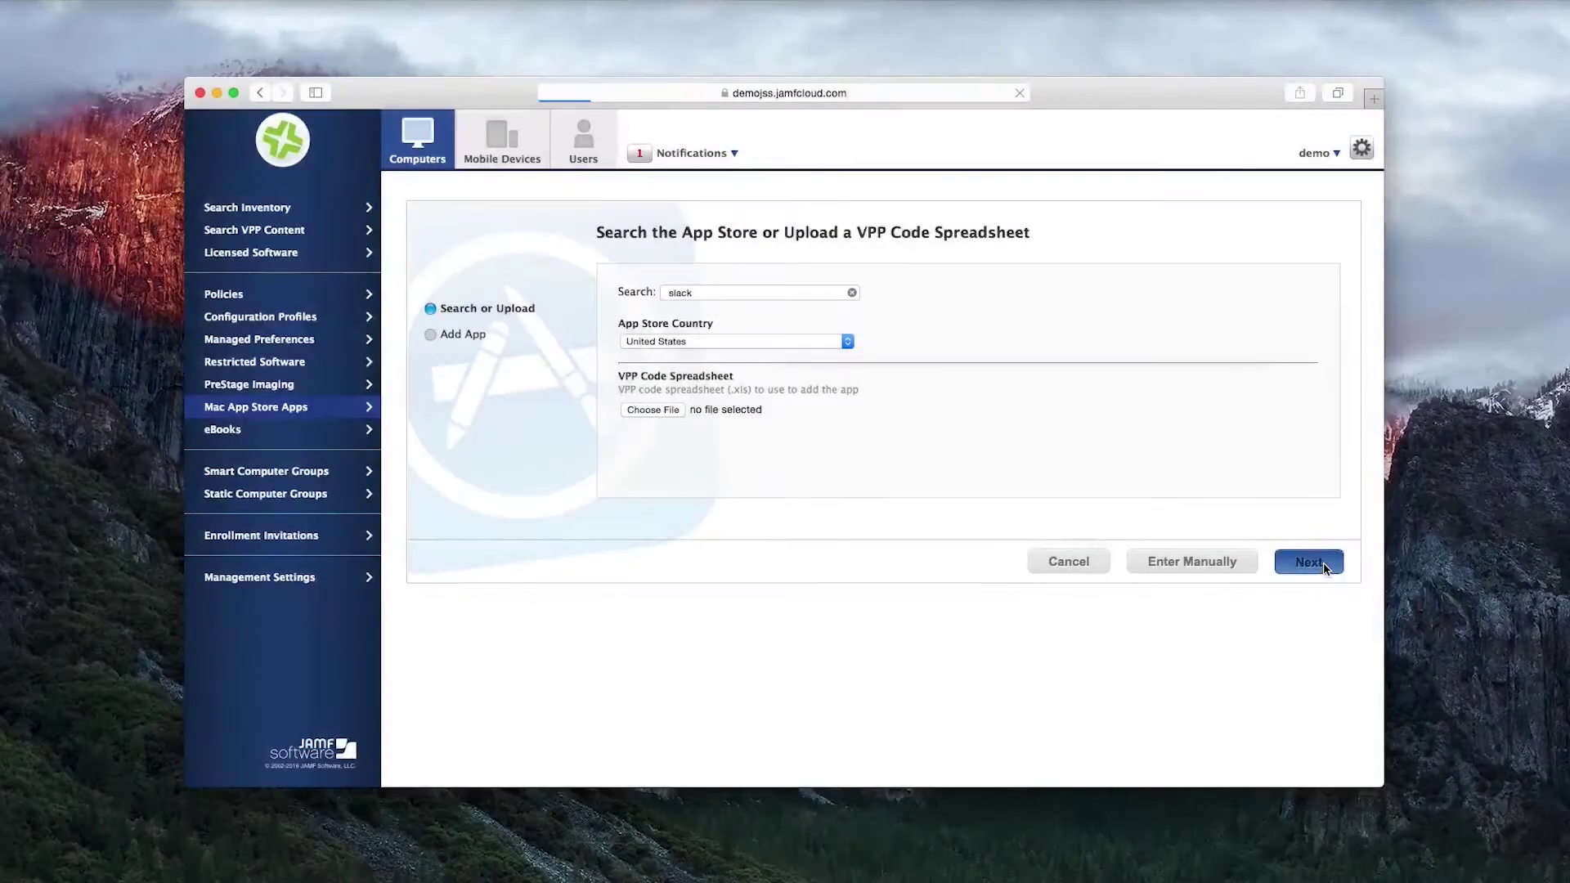
left_click(1318, 562)
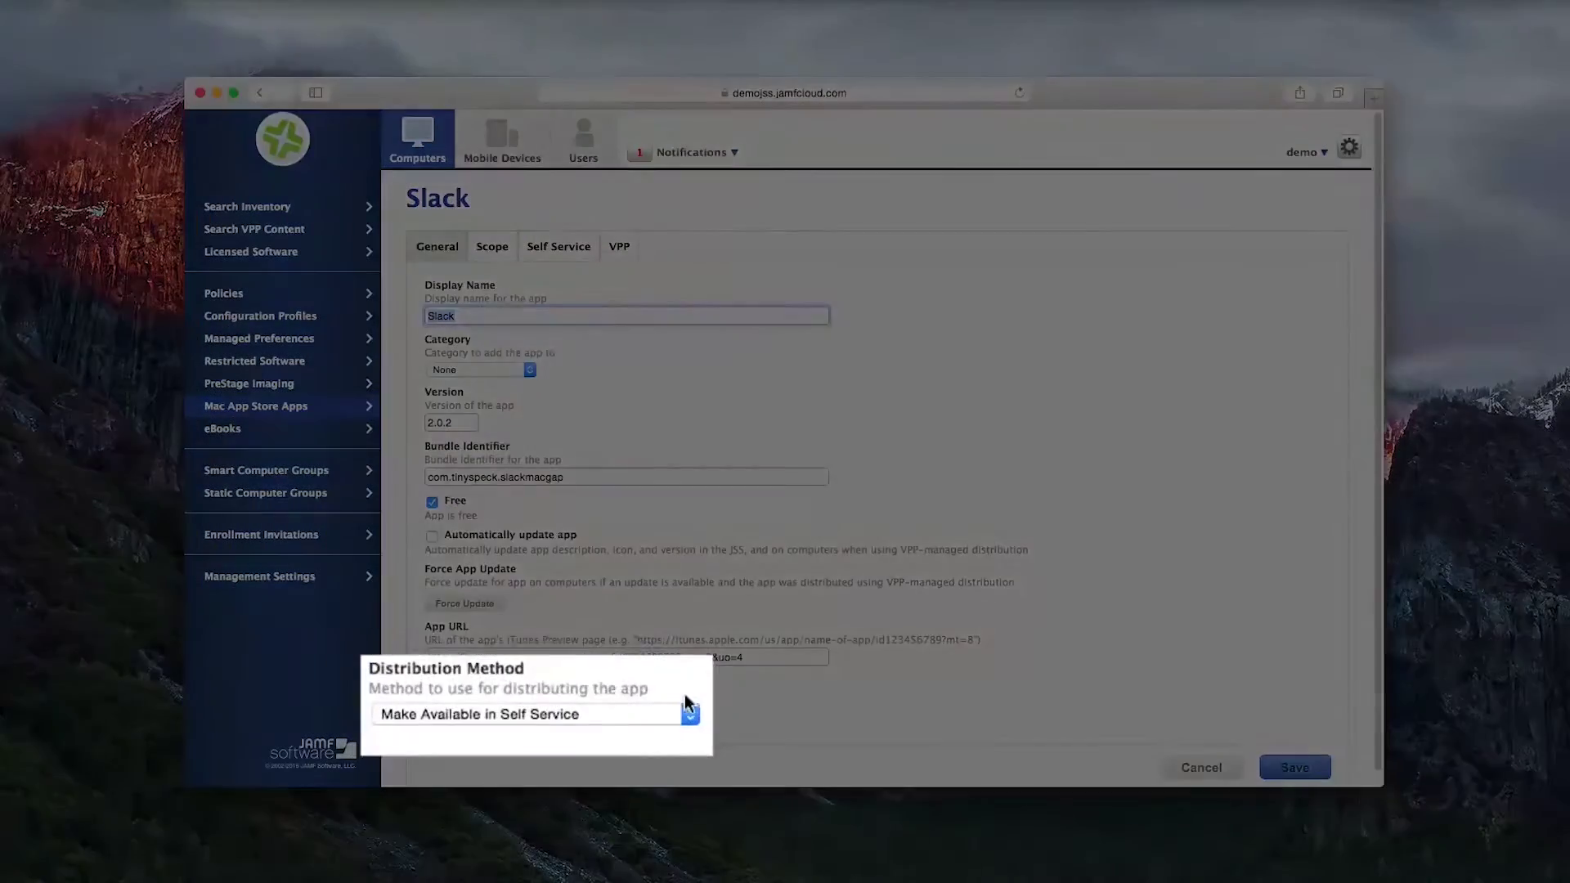
Step: Set Slack's distribution method to Make Available in Self Service, then view its scope
left_click(637, 712)
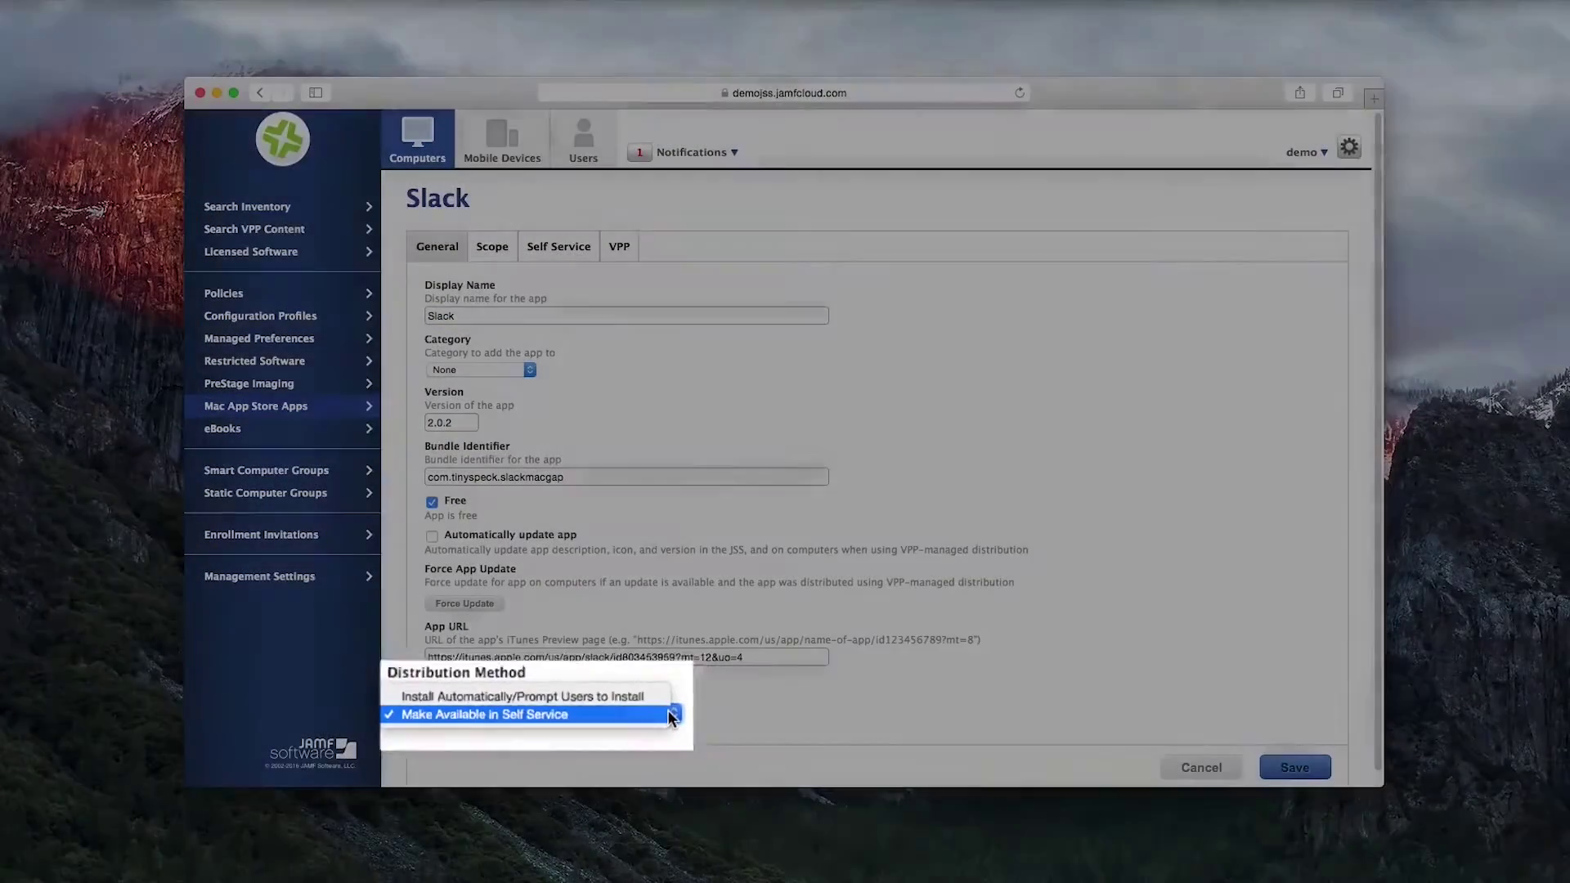
left_click(688, 720)
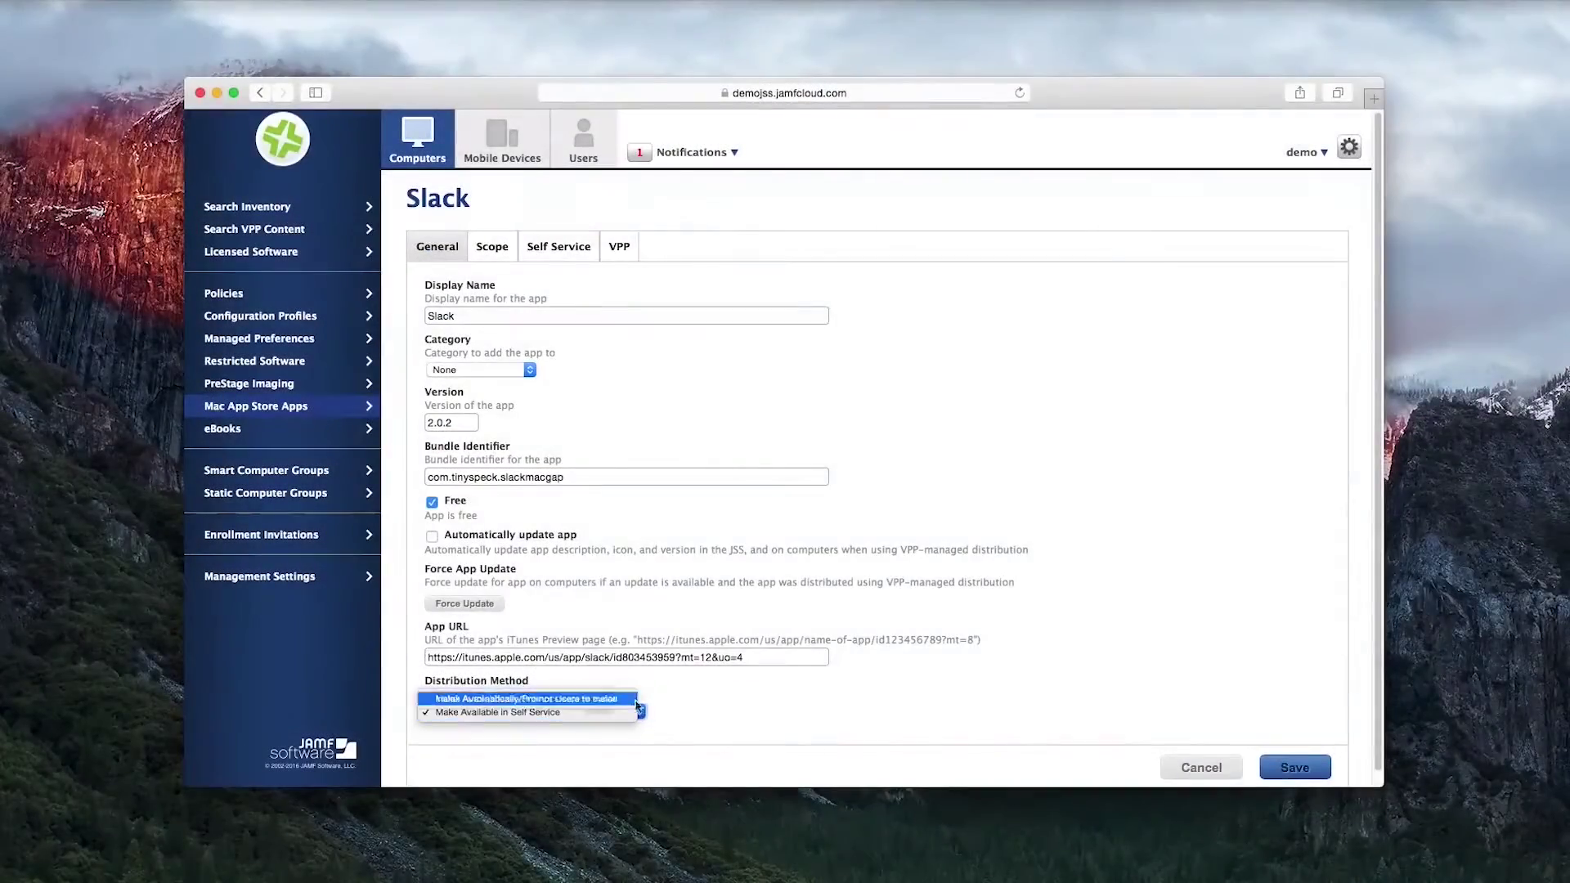
left_click(492, 246)
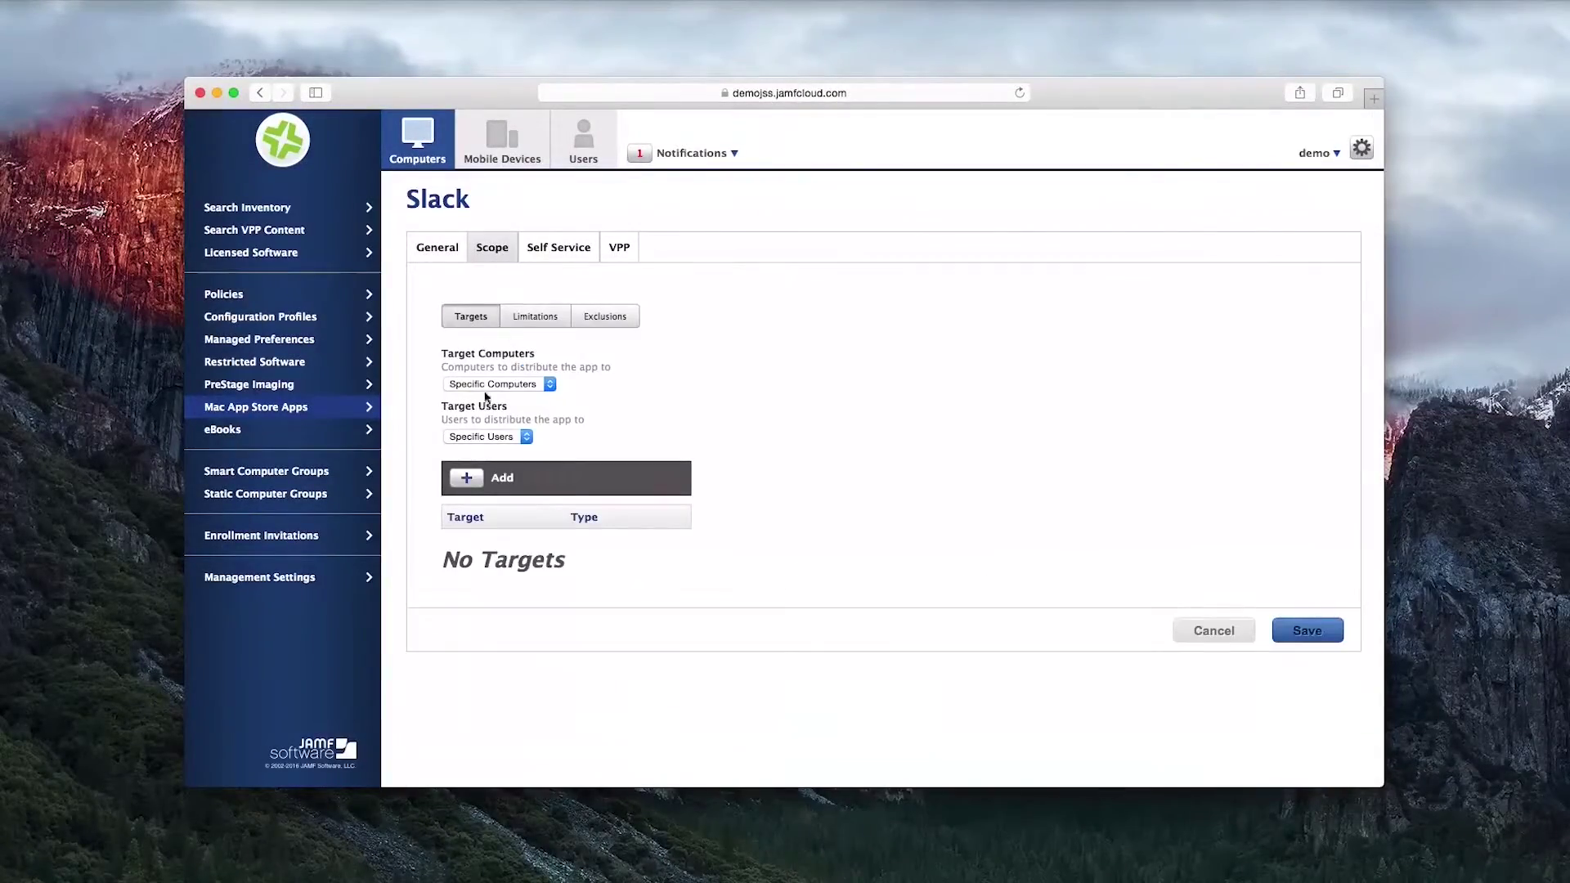
Step: Browse computers for scope, then turn on Assign VPP Content with the Demo JSS account
left_click(463, 490)
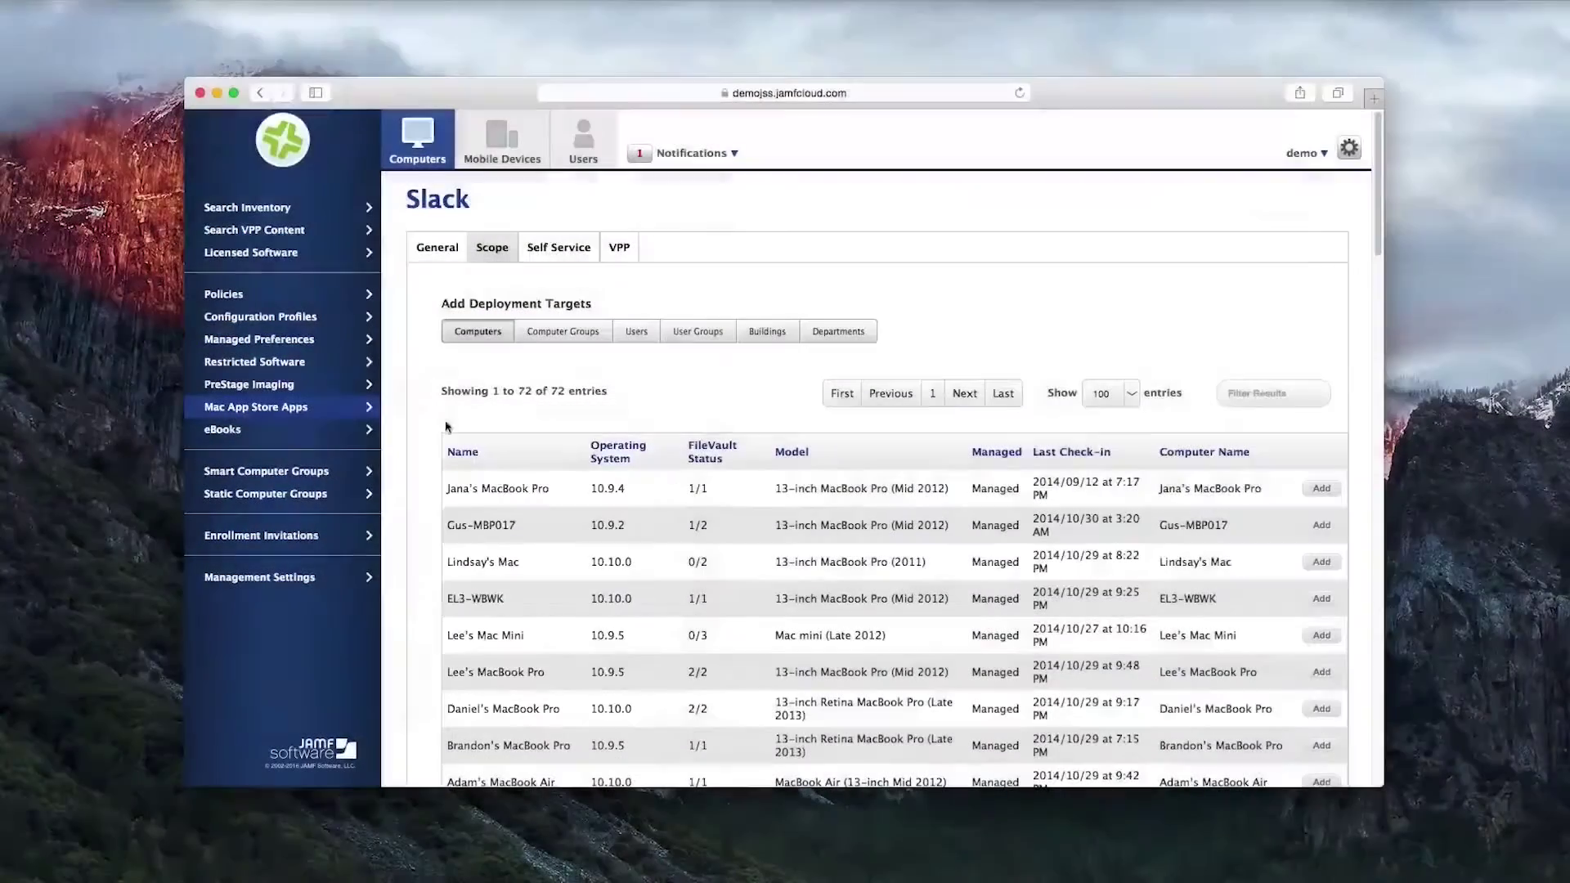
left_click(619, 248)
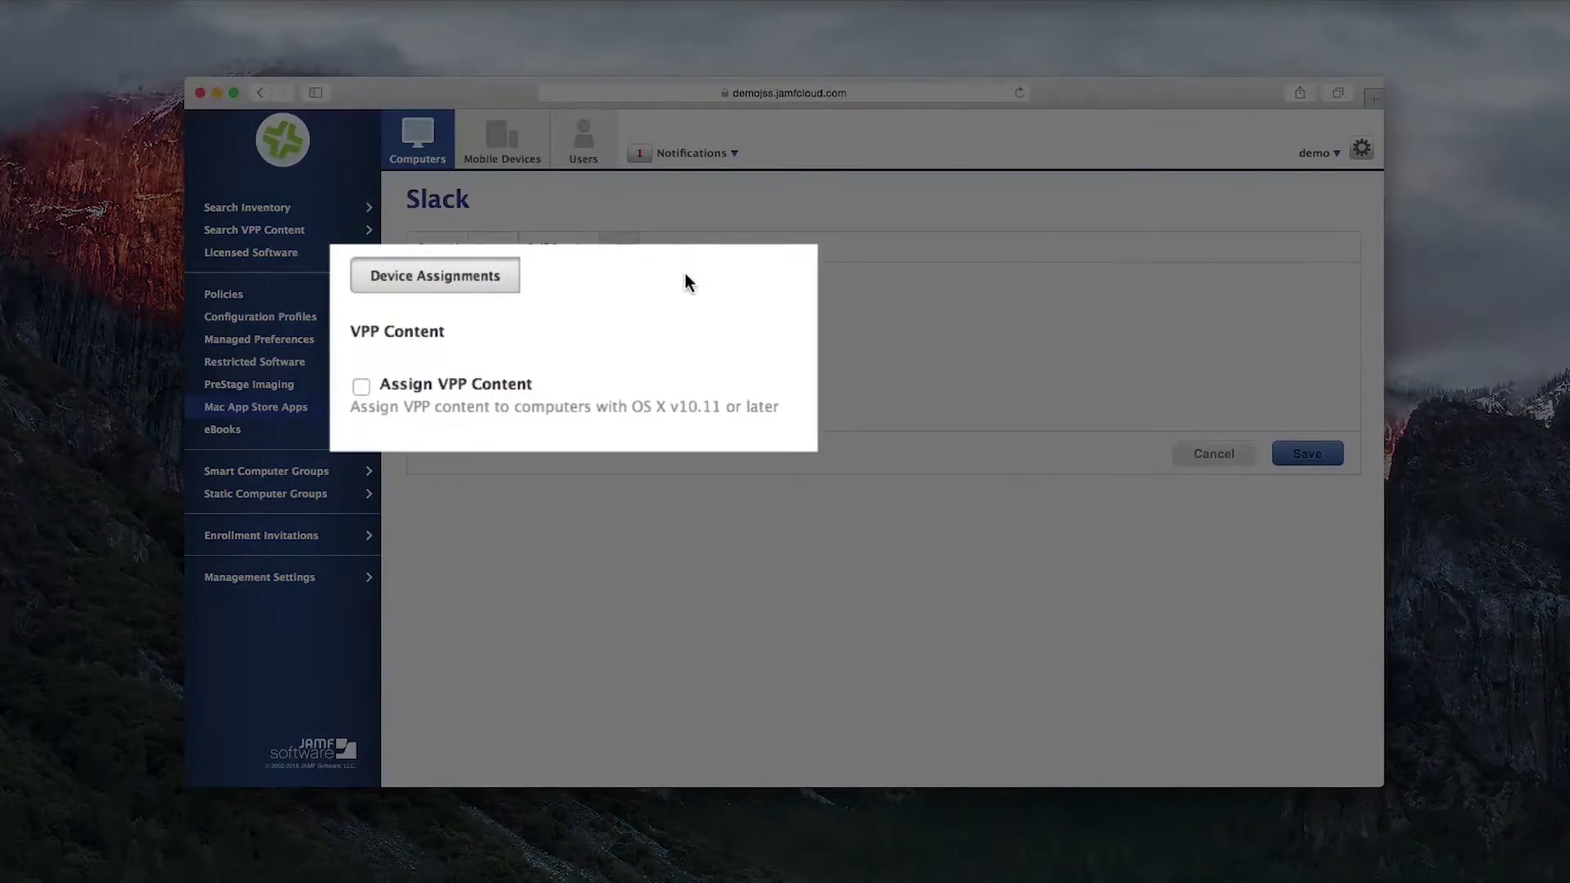
left_click(359, 389)
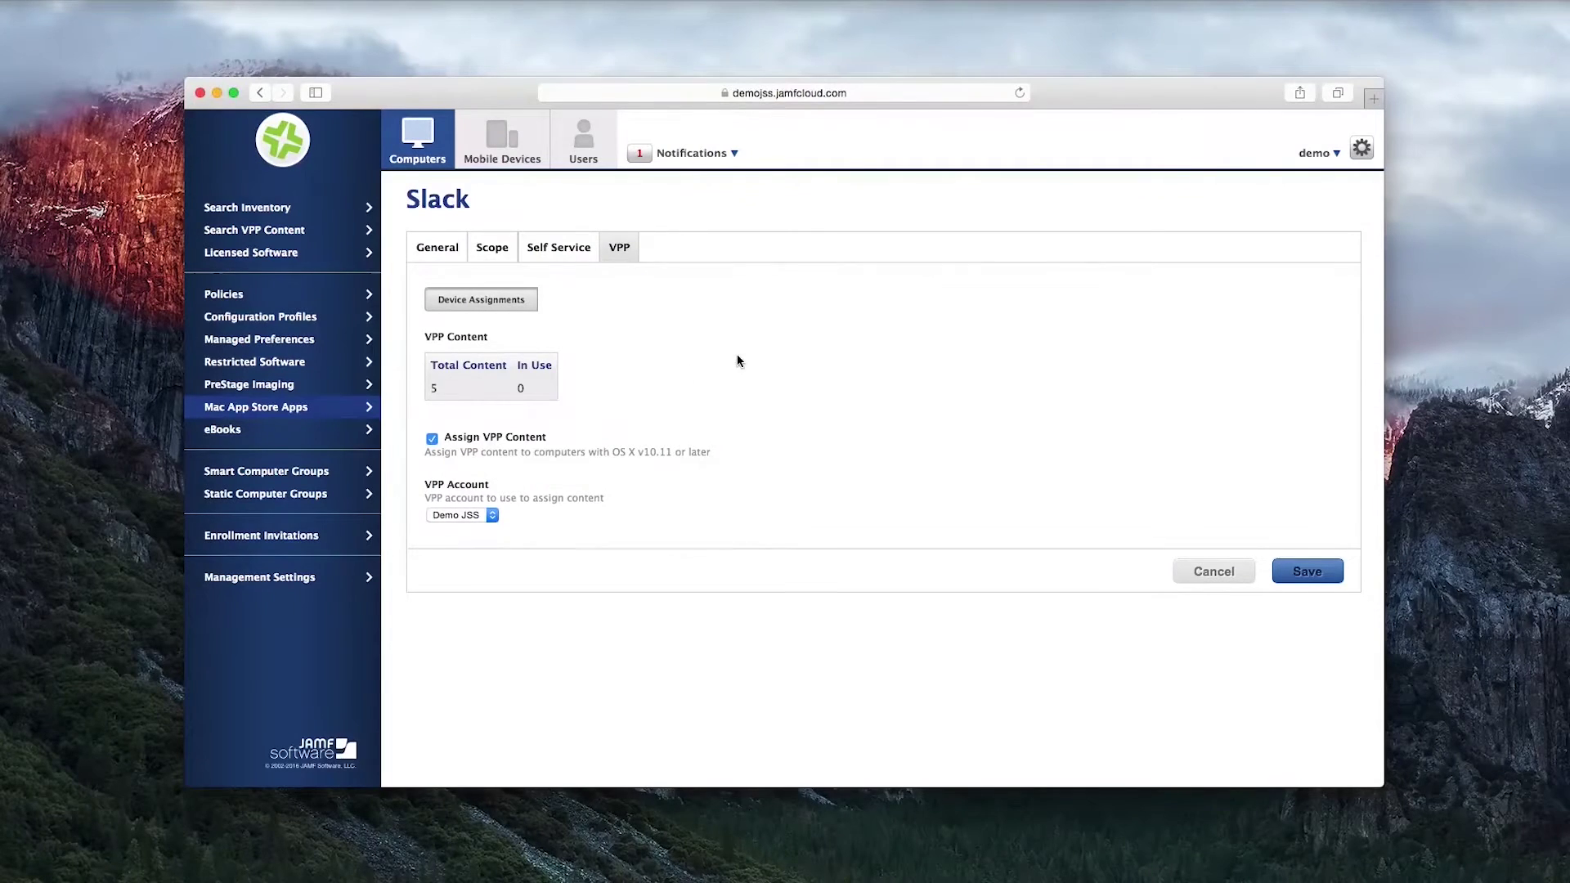